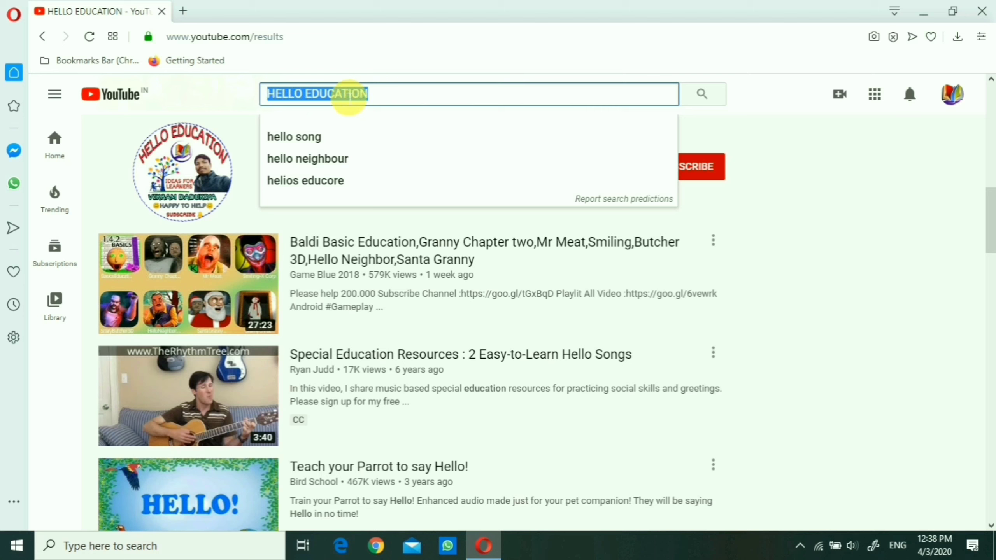
Dismiss the search suggestions to show YouTube results for HELLO EDUCATION, led by its channel.
{"action": "left_click", "coordinate": [427, 98]}
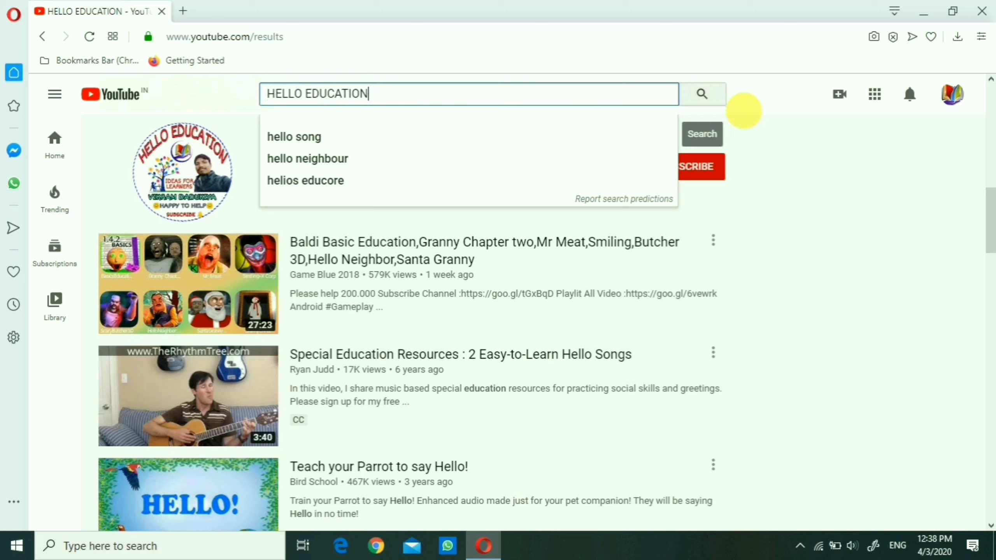
{"action": "left_click", "coordinate": [792, 137]}
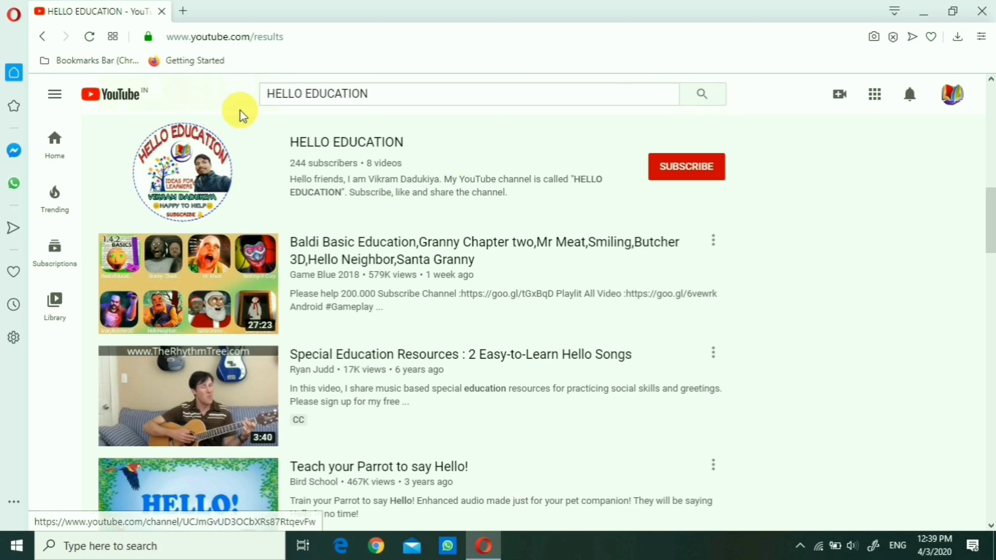
Subscribe to the HELLO EDUCATION channel and set its notifications to All.
{"action": "left_click", "coordinate": [326, 149]}
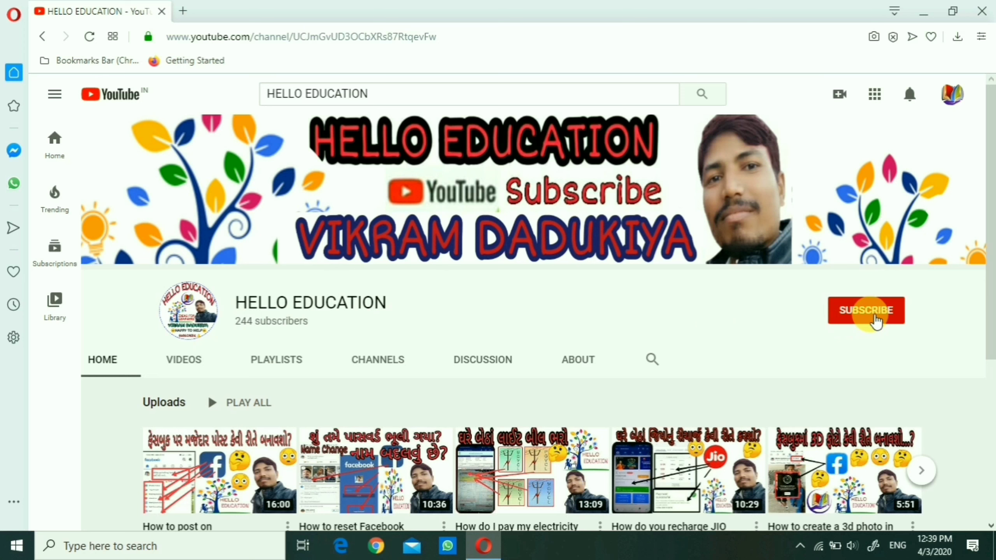
{"action": "left_click", "coordinate": [876, 323]}
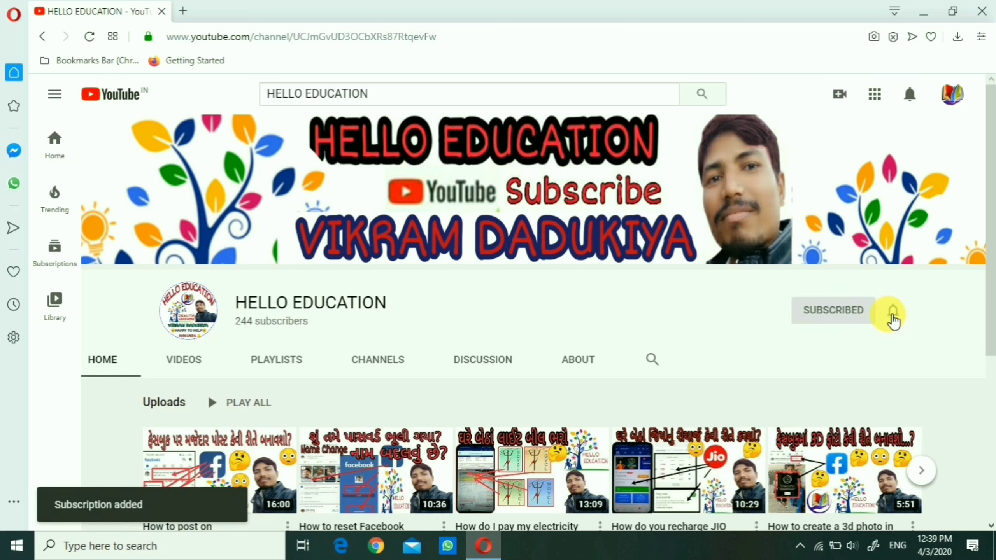
{"action": "left_click", "coordinate": [894, 317]}
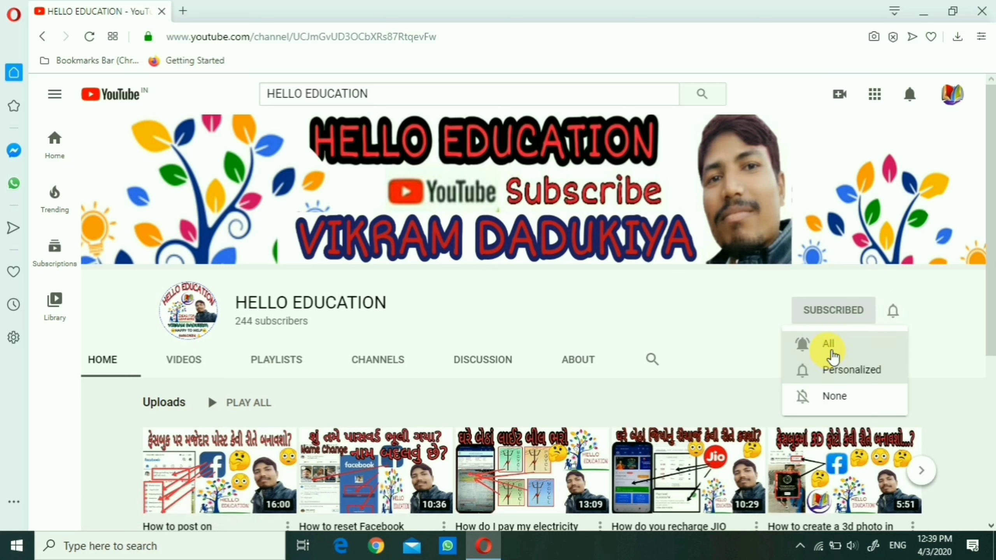
{"action": "left_click", "coordinate": [828, 354]}
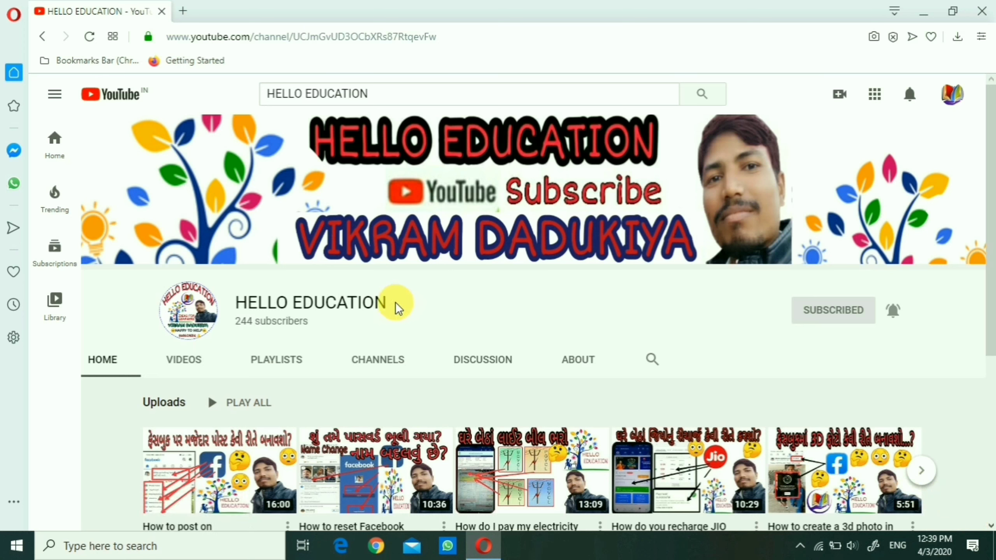
{"action": "left_click_drag", "start_coordinate": [396, 305], "coordinate": [237, 318]}
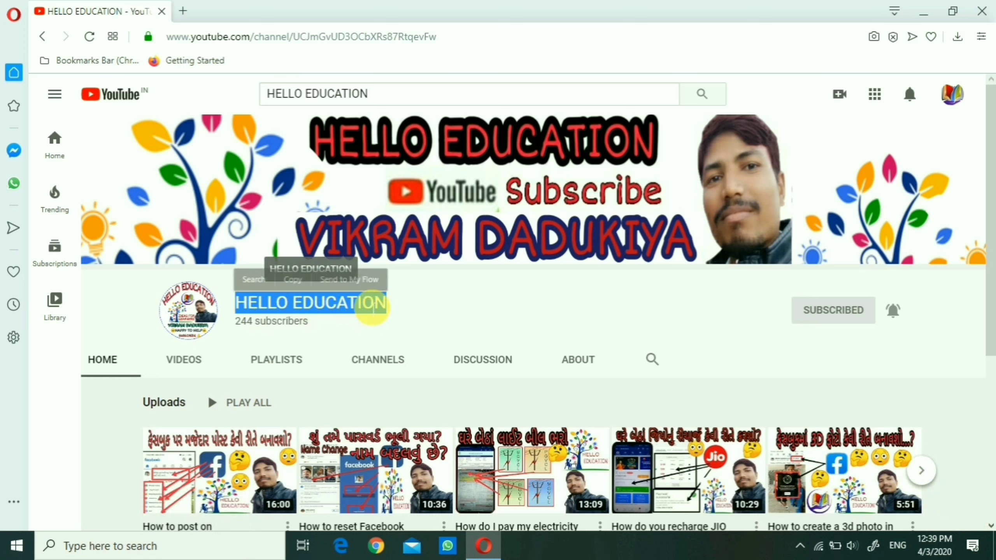
{"action": "left_click", "coordinate": [473, 316]}
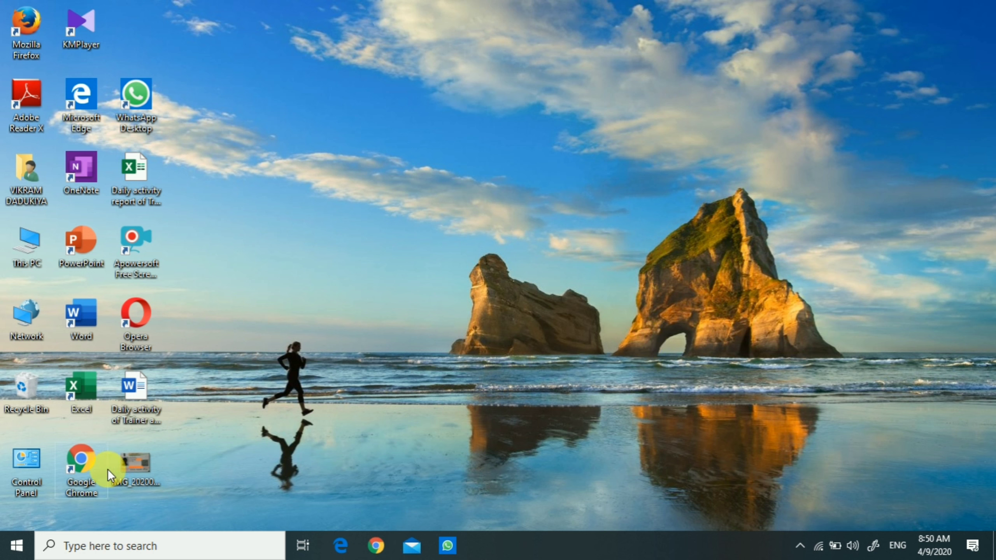
Launch Chrome and search Google for 'DOWNLOAD PAN'.
{"action": "left_click", "coordinate": [92, 468]}
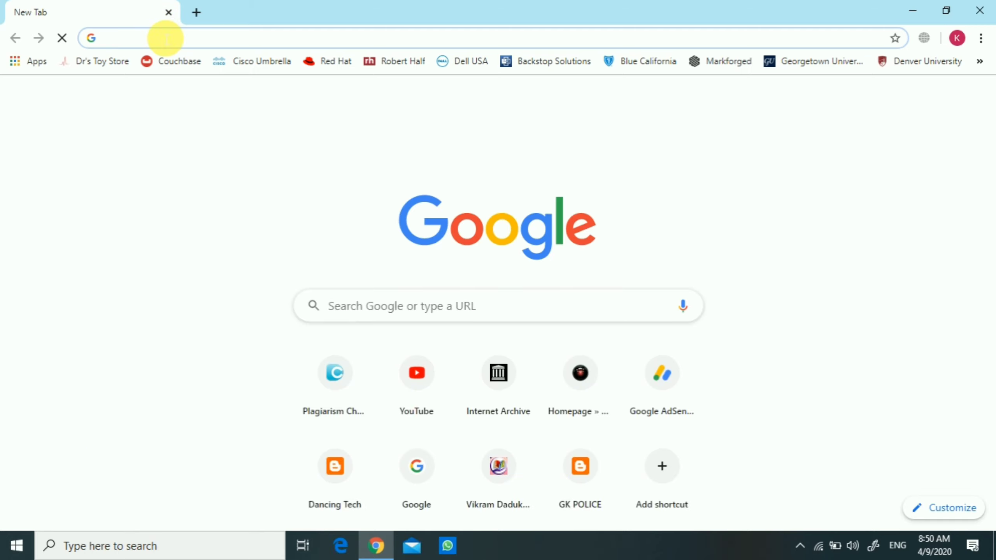
{"action": "type", "text": "DONW"}
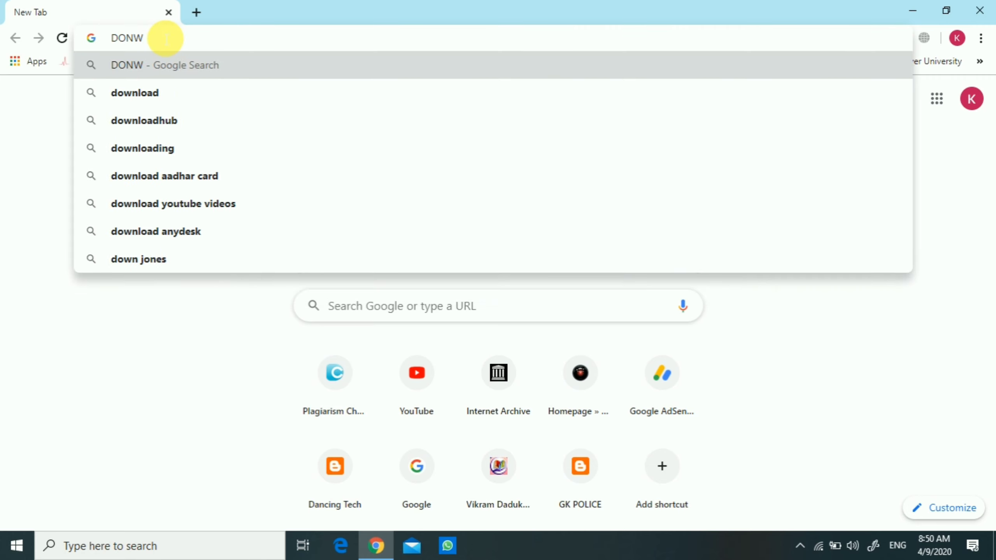
{"action": "key", "text": "BackSpace"}
{"action": "key", "text": "BackSpace"}
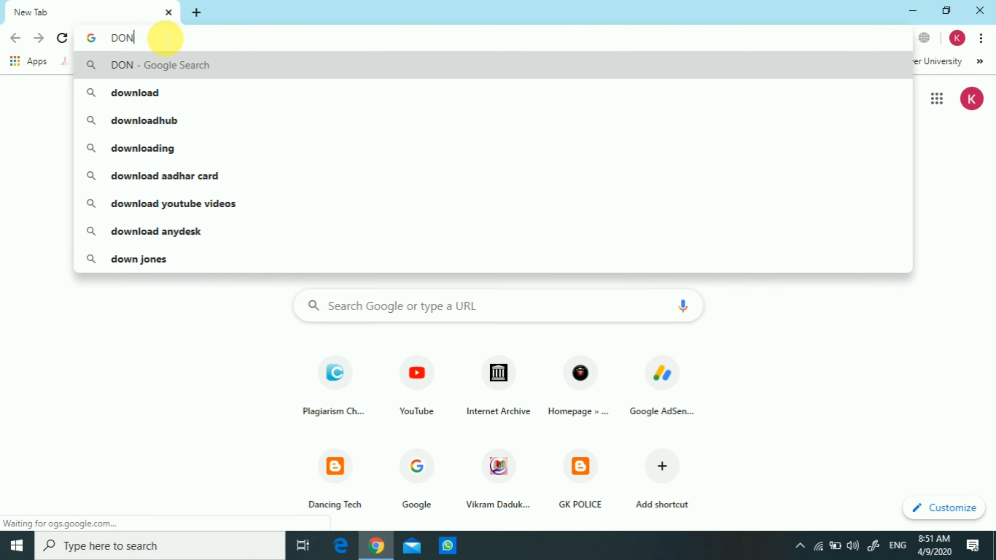
{"action": "type", "text": "WNLOAD"}
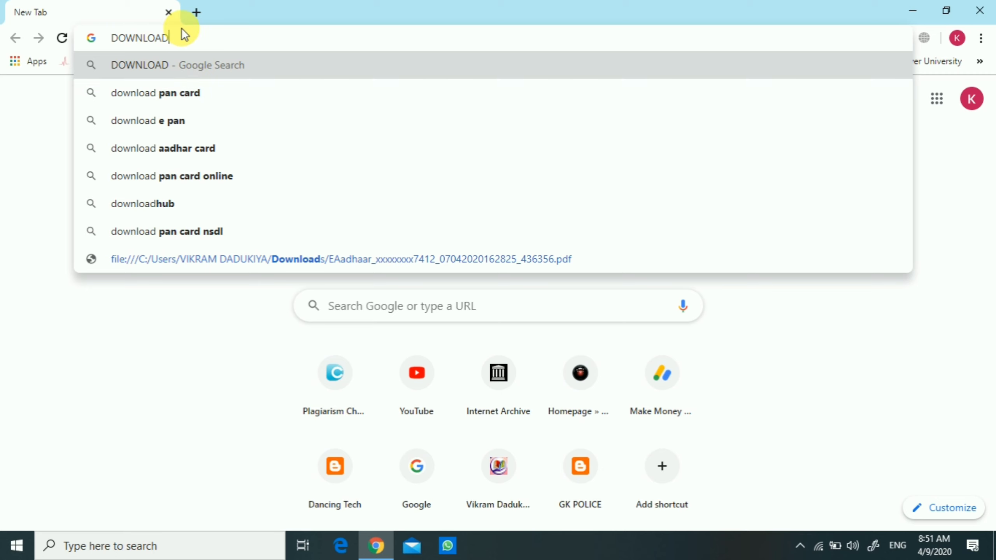
{"action": "type", "text": " PAN"}
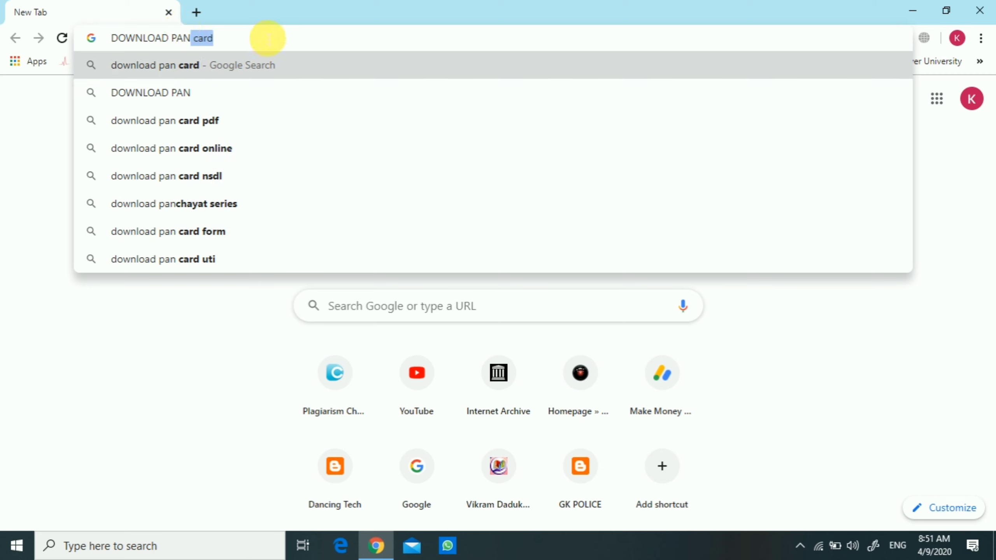
{"action": "key", "text": "BackSpace"}
{"action": "key", "text": "Return"}
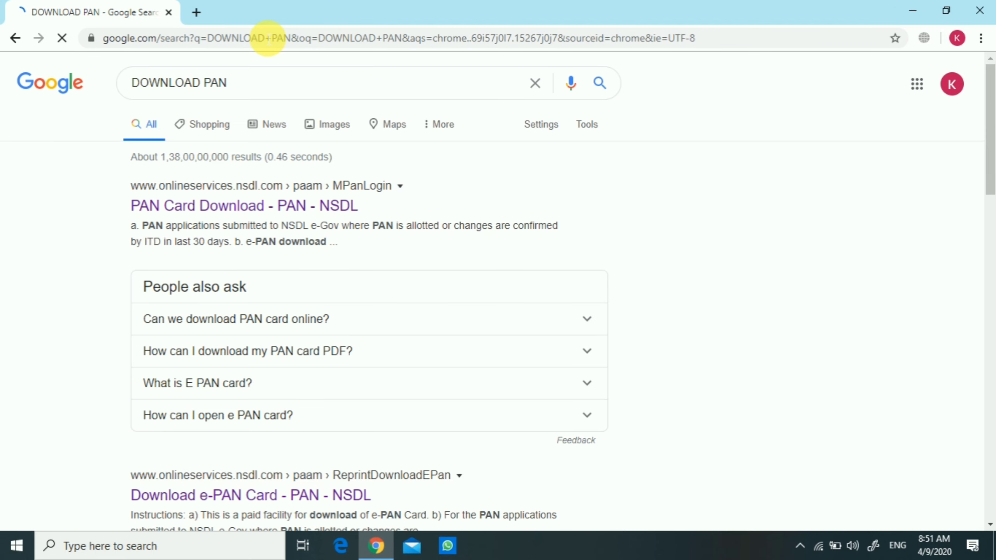
{"action": "left_click", "coordinate": [177, 206]}
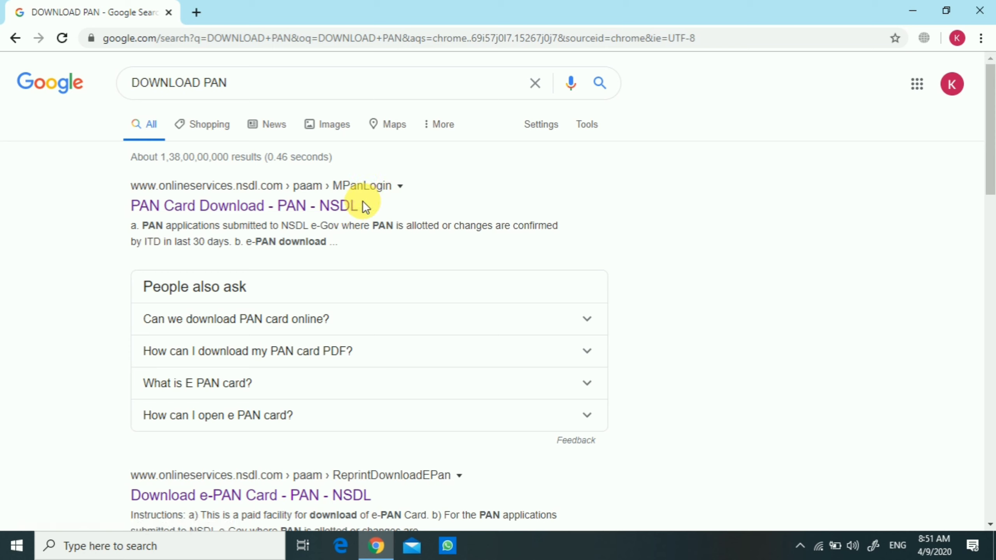
{"action": "left_click", "coordinate": [337, 204]}
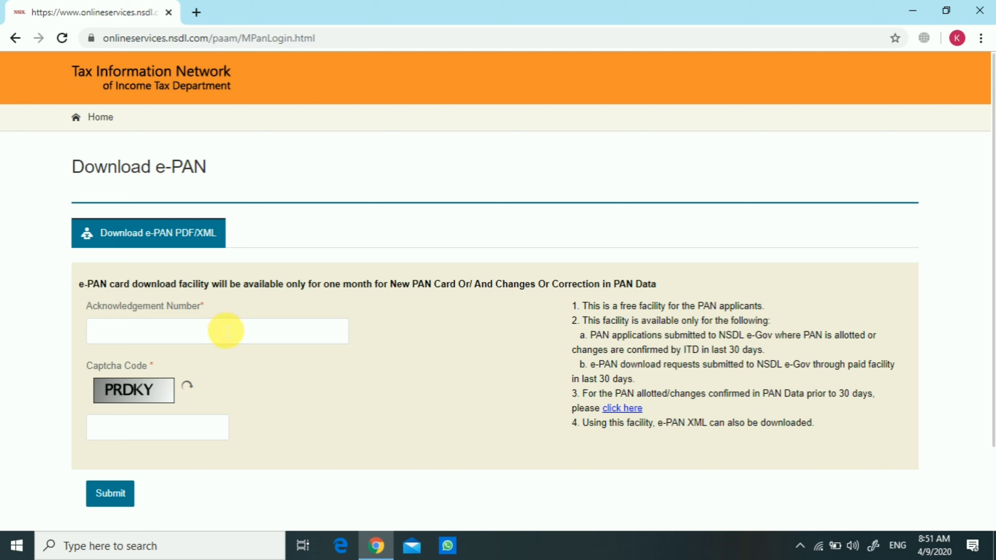
{"action": "left_click", "coordinate": [16, 38]}
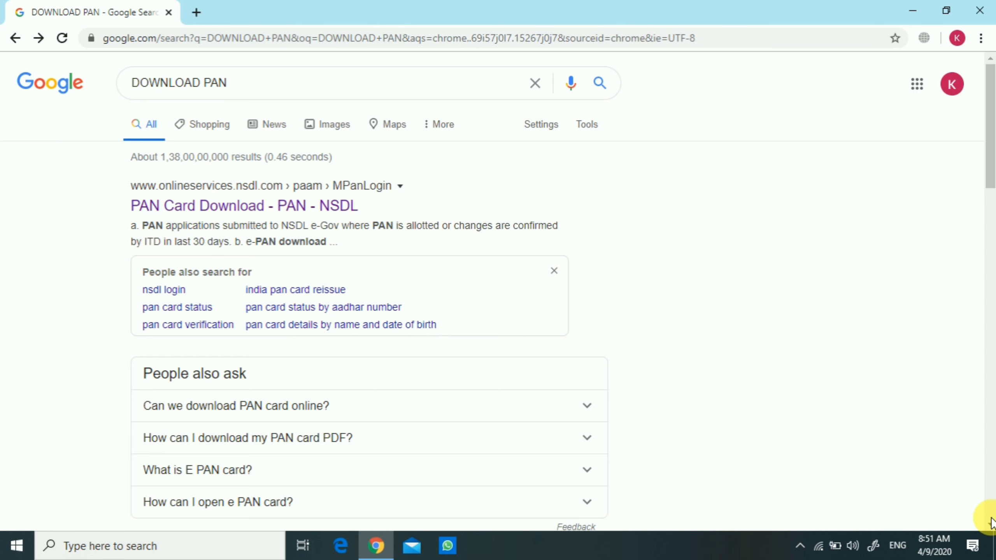
Open the 'Download e-PAN Card - PAN - NSDL' search result.
{"action": "scroll", "coordinate": [990, 518], "scroll_direction": "down", "scroll_amount": 15}
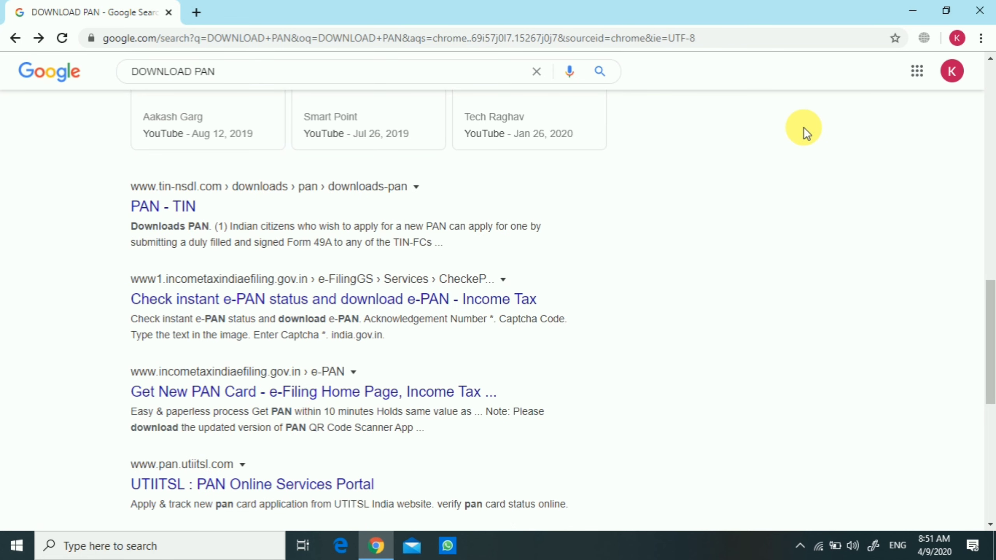
{"action": "left_click", "coordinate": [991, 58]}
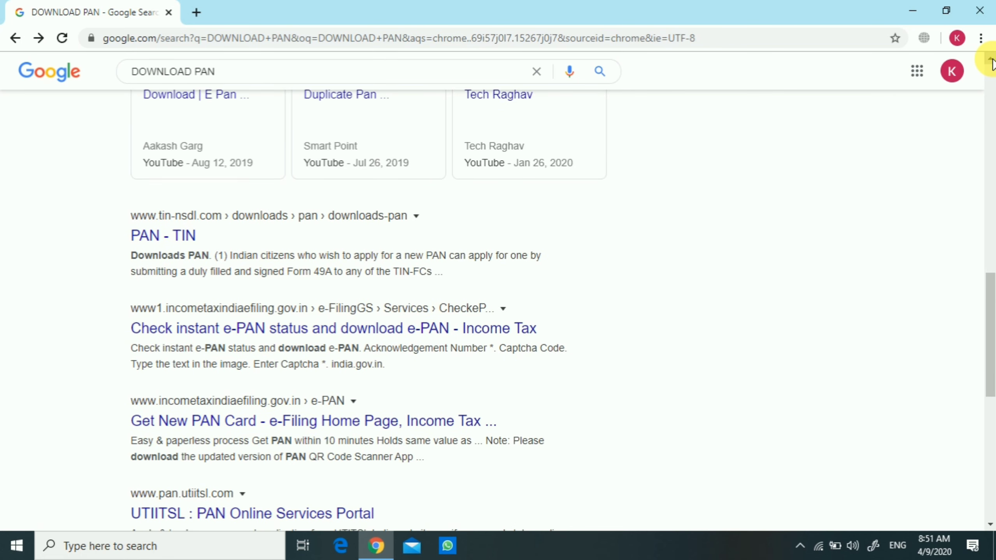
{"action": "left_click_drag", "start_coordinate": [991, 58], "coordinate": [991, 58]}
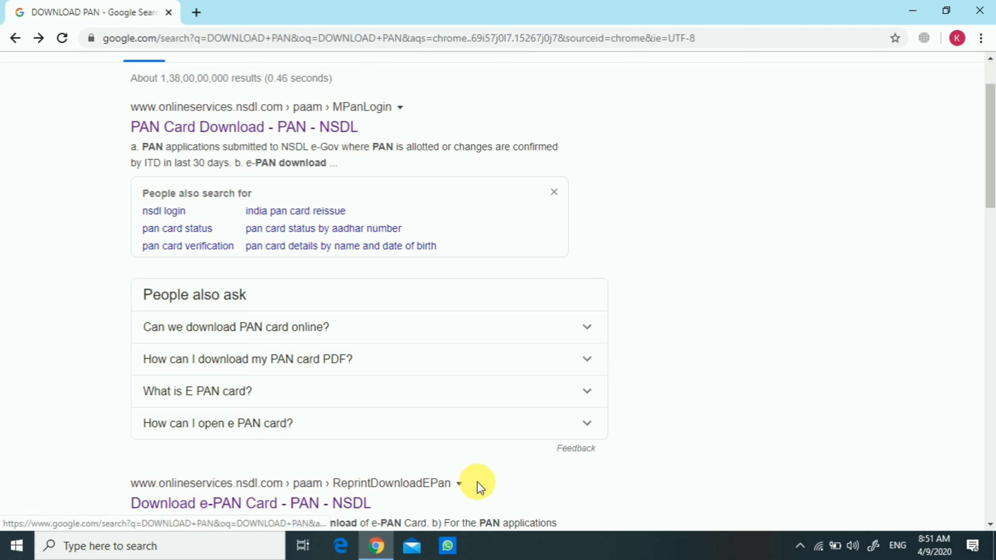
{"action": "left_click_drag", "start_coordinate": [477, 481], "coordinate": [409, 483]}
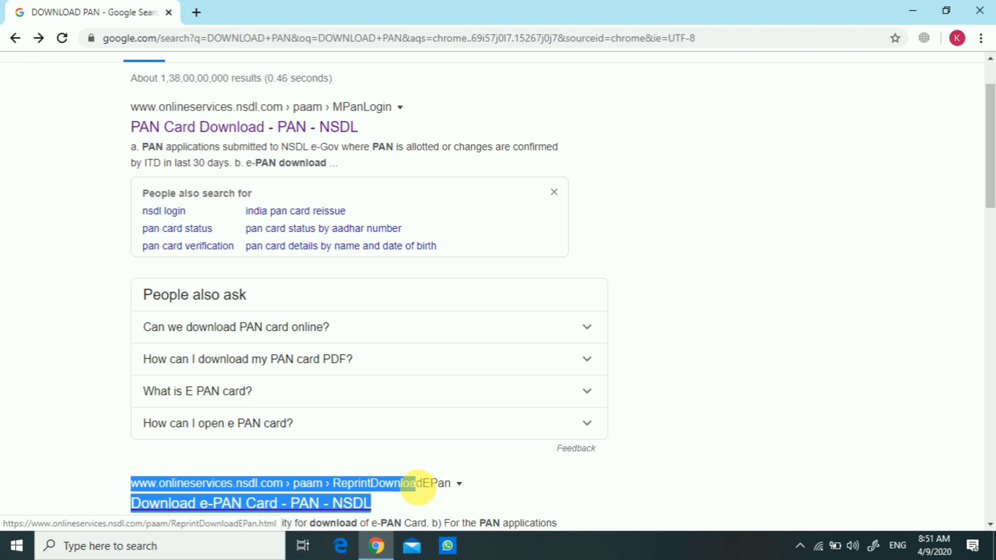
{"action": "left_click", "coordinate": [507, 496]}
{"action": "left_click_drag", "start_coordinate": [470, 482], "coordinate": [445, 478]}
{"action": "left_click", "coordinate": [467, 480]}
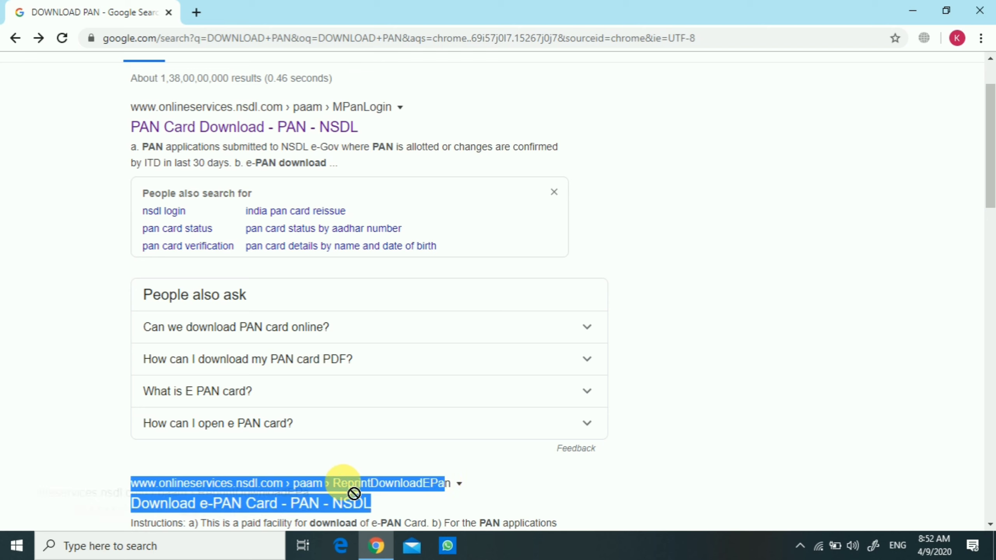
{"action": "left_click", "coordinate": [294, 468]}
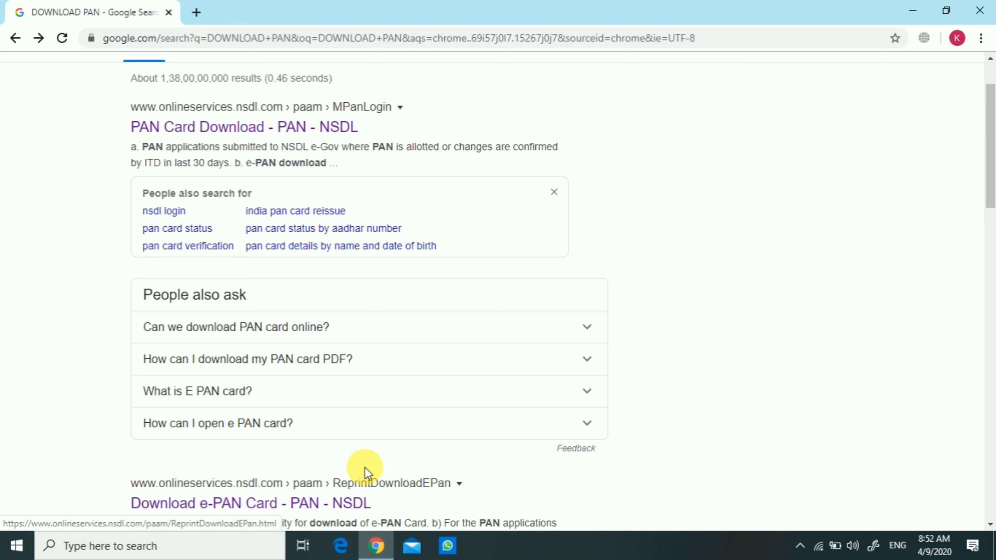
{"action": "left_click", "coordinate": [290, 506]}
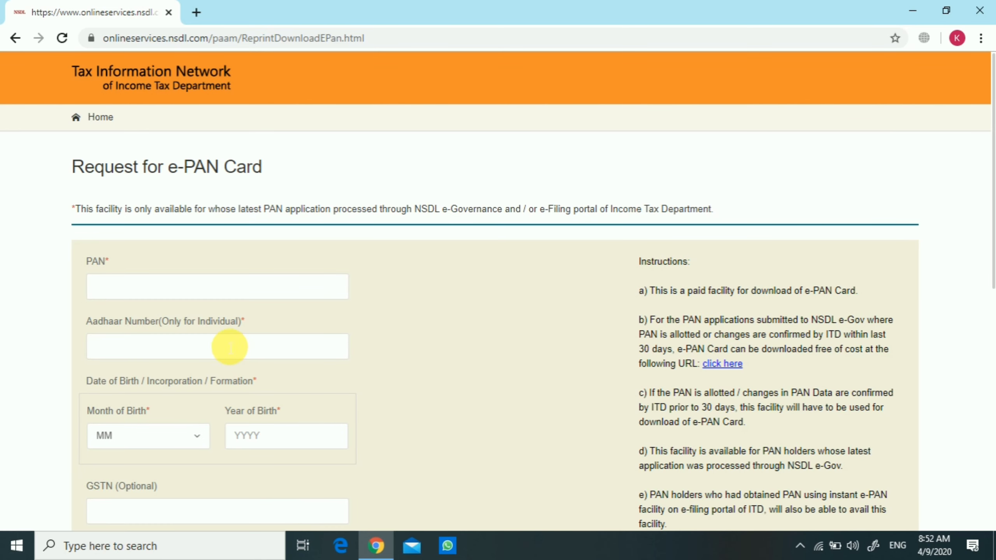
Enter the applicant's PAN in the PAN field of the e-PAN request form.
{"action": "left_click", "coordinate": [131, 288]}
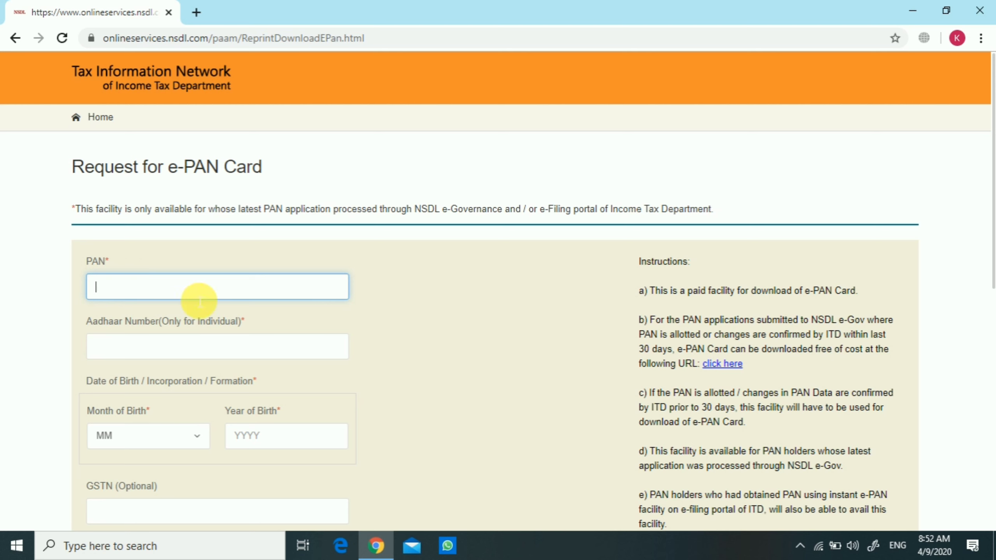
{"action": "left_click", "coordinate": [382, 340]}
{"action": "scroll", "coordinate": [382, 341], "scroll_direction": "down", "scroll_amount": 2}
{"action": "scroll", "coordinate": [382, 340], "scroll_direction": "down", "scroll_amount": 3}
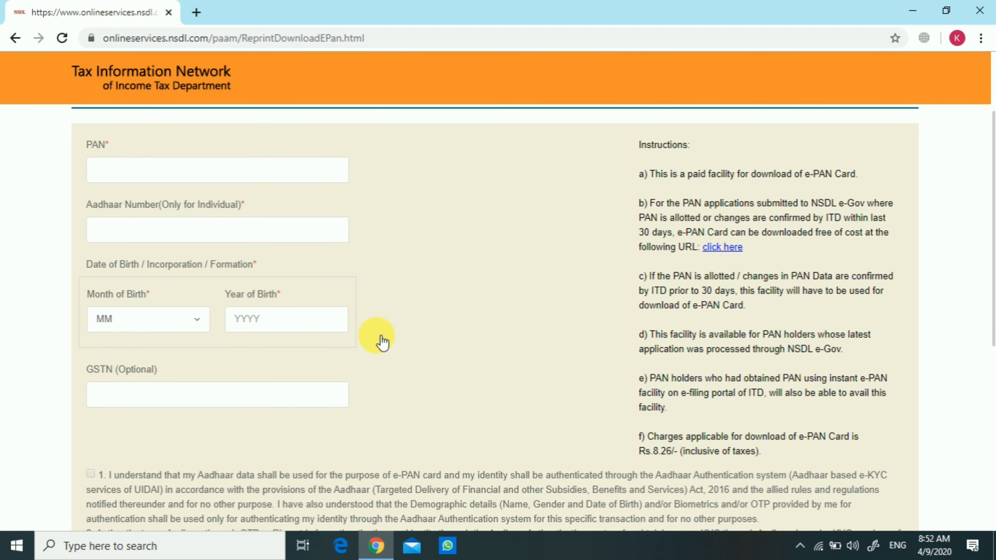
{"action": "scroll", "coordinate": [383, 341], "scroll_direction": "down", "scroll_amount": 1}
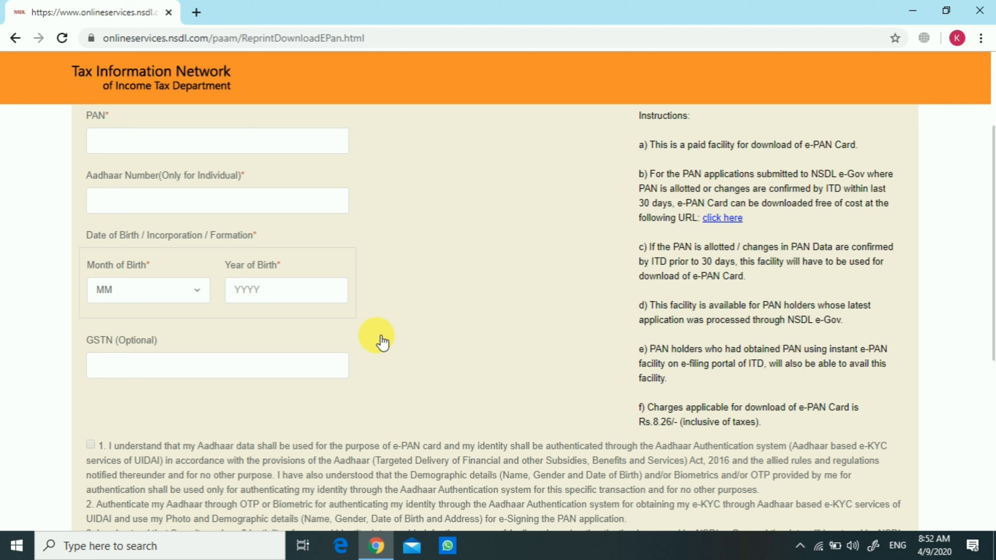
{"action": "left_click", "coordinate": [247, 149]}
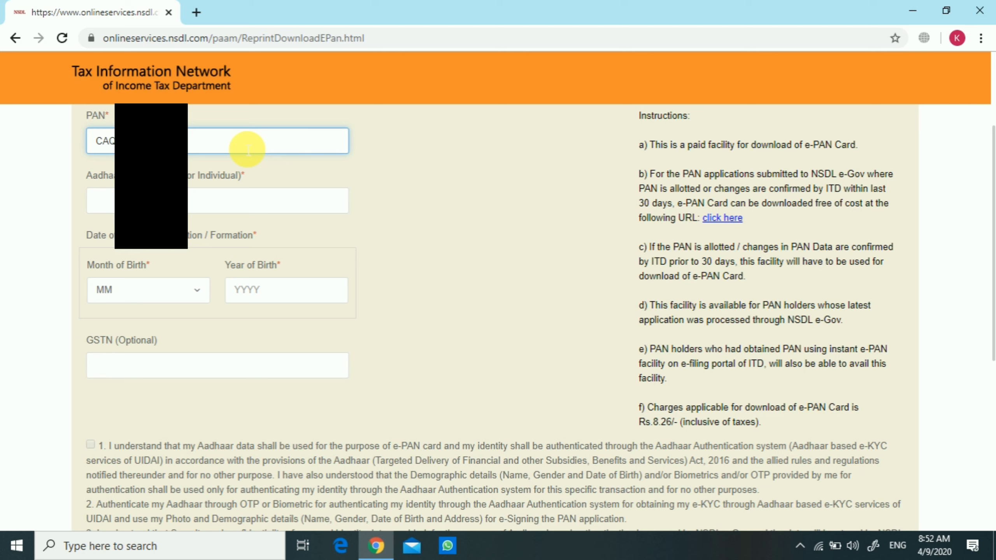
Enter the Aadhaar number and open the Month of Birth list.
{"action": "left_click", "coordinate": [211, 201]}
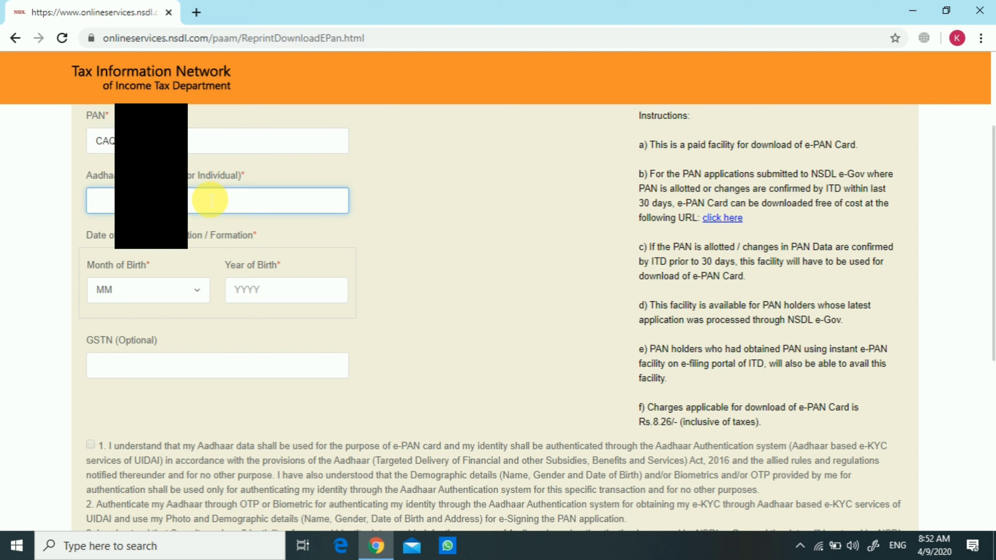
{"action": "left_click", "coordinate": [155, 290]}
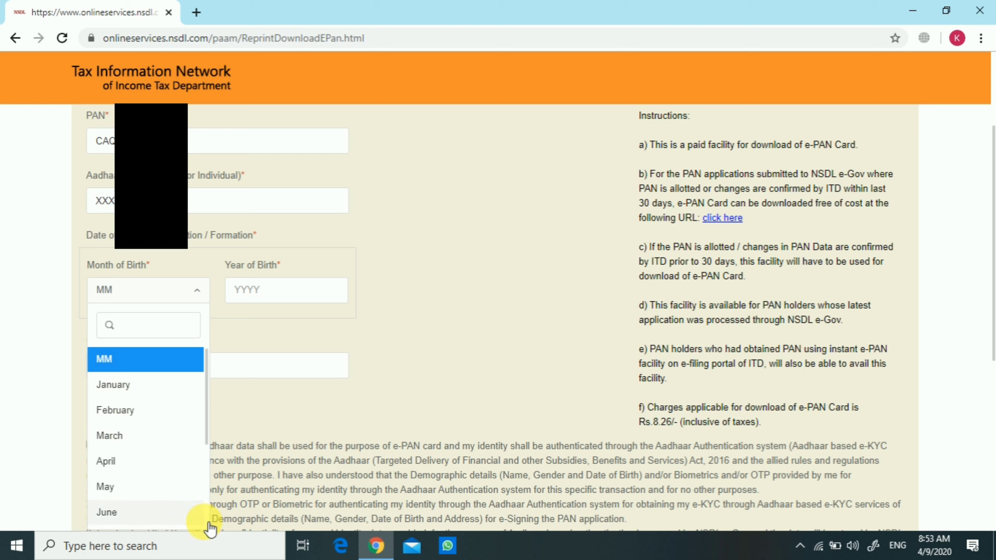
Set birth month July and year 1992, and tick the Aadhaar consent declaration.
{"action": "scroll", "coordinate": [208, 522], "scroll_direction": "down", "scroll_amount": 3}
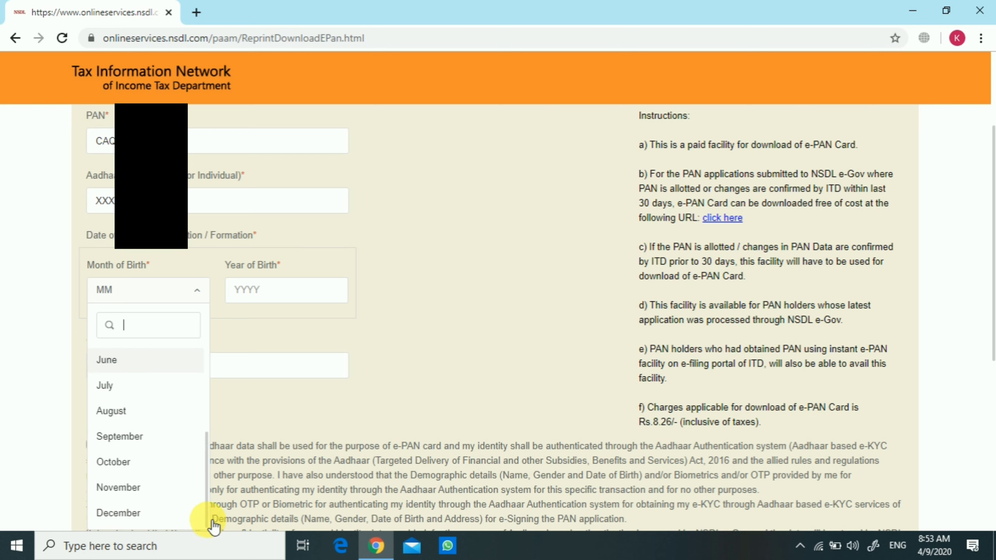
{"action": "left_click", "coordinate": [104, 387]}
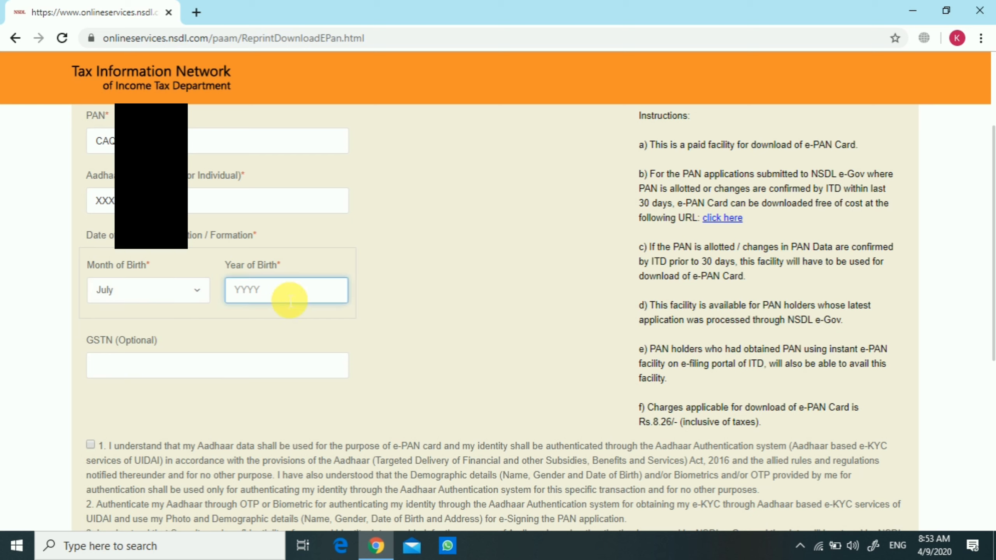
{"action": "type", "text": "1992"}
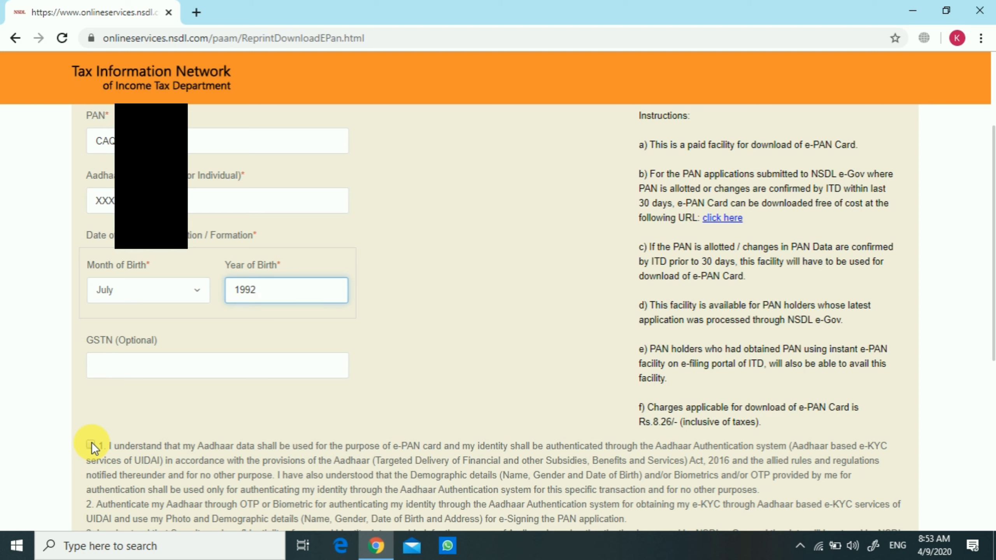
{"action": "left_click", "coordinate": [91, 444]}
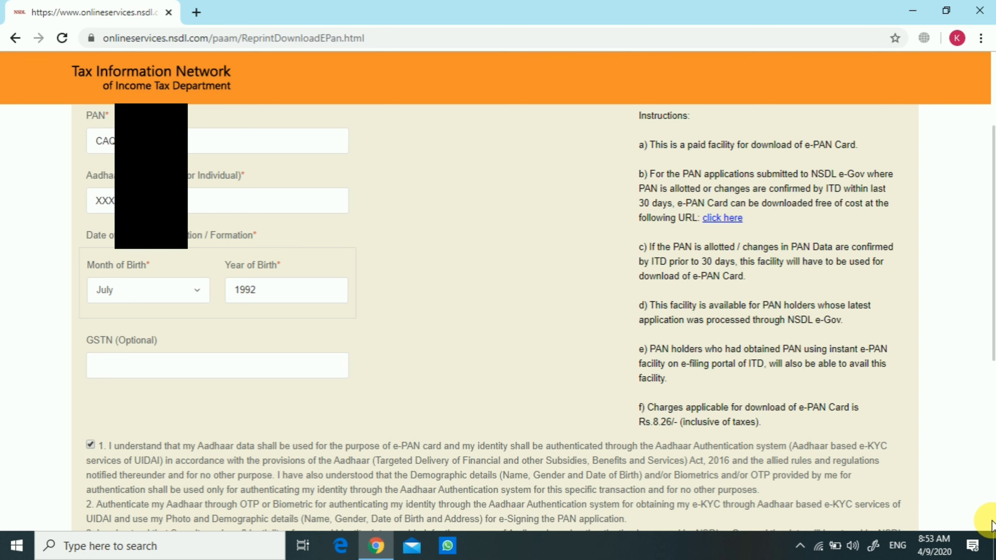
{"action": "scroll", "coordinate": [992, 526], "scroll_direction": "down", "scroll_amount": 8}
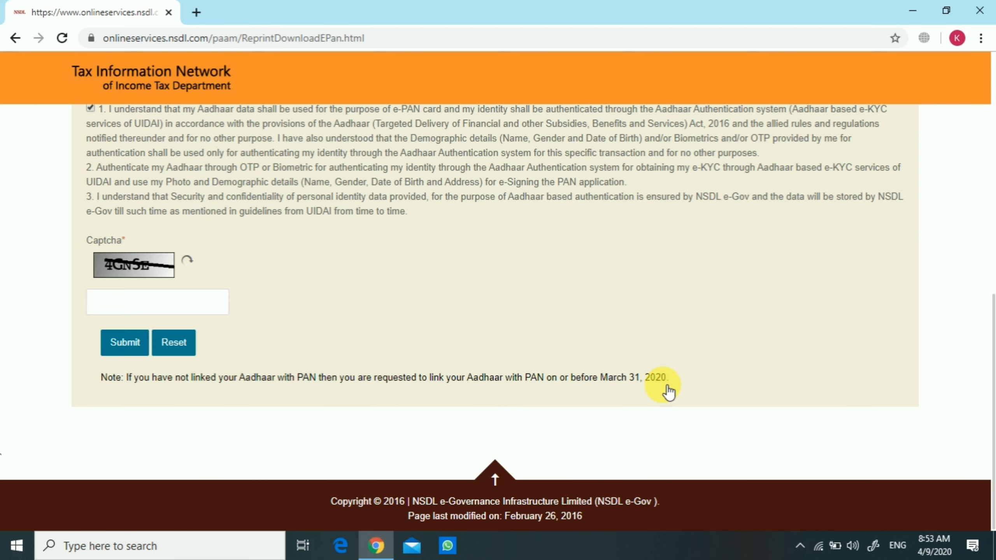
Type the characters shown in the captcha image into the Captcha field.
{"action": "left_click", "coordinate": [189, 310]}
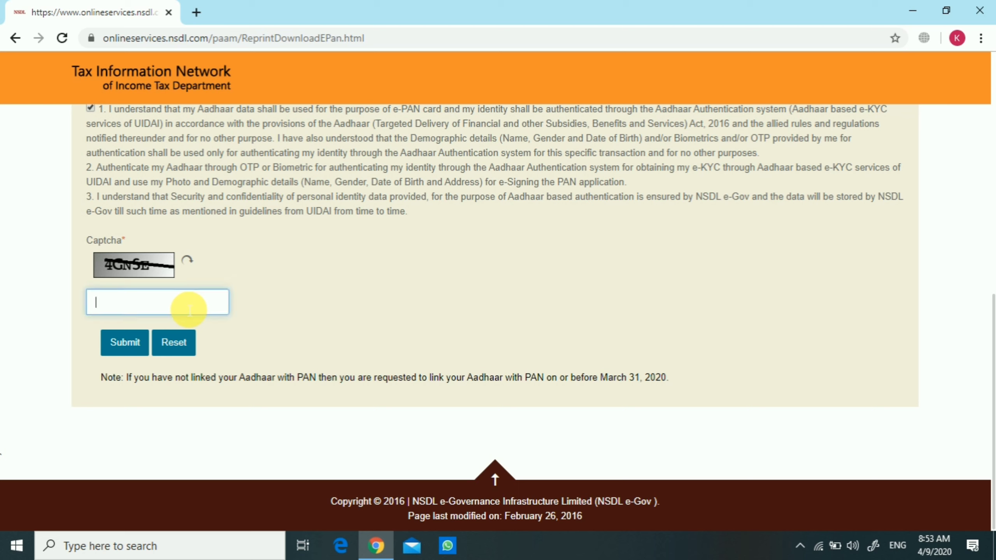
{"action": "type", "text": "4GNSE"}
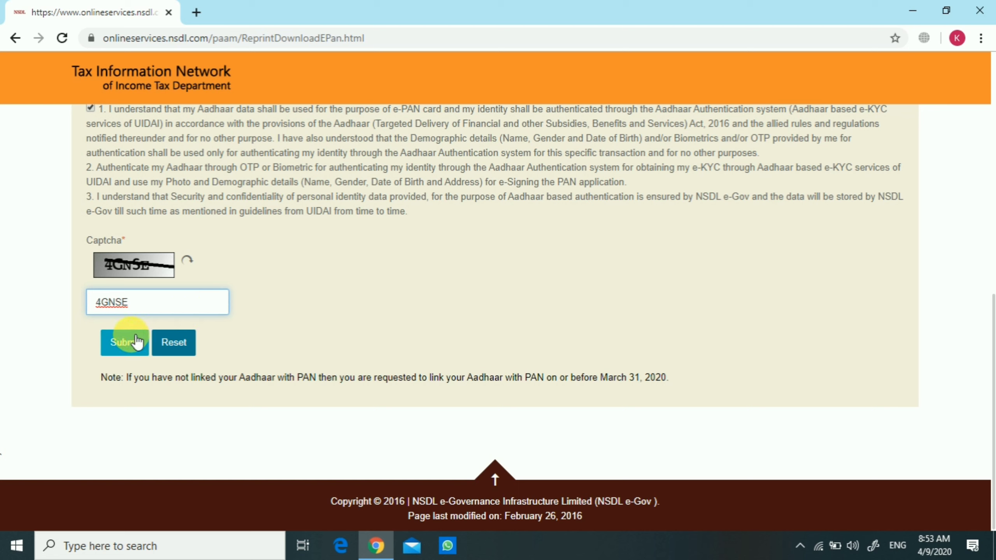
Submit the request, set OTP delivery to Both and tick the PAN confirmation declaration.
{"action": "left_click", "coordinate": [128, 347]}
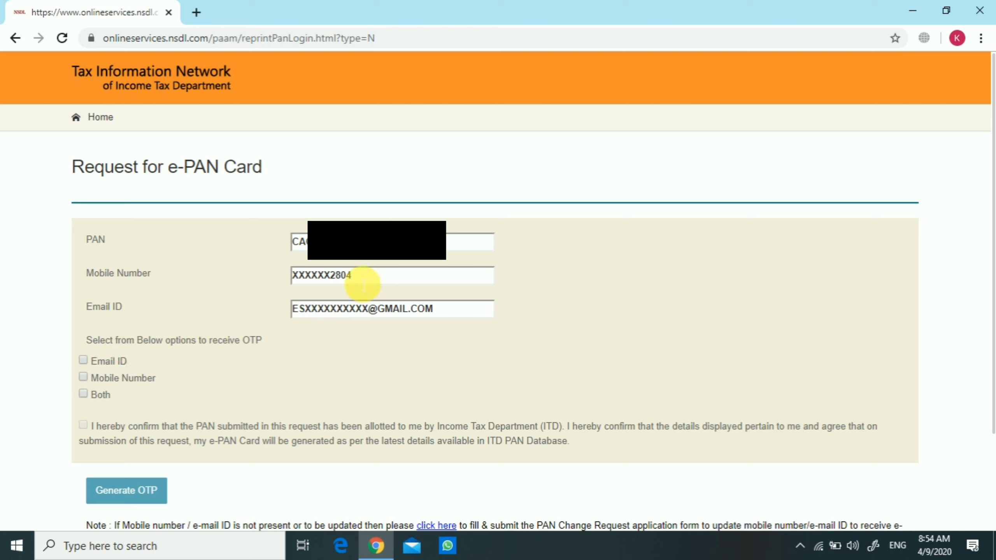
{"action": "left_click_drag", "start_coordinate": [360, 281], "coordinate": [330, 279]}
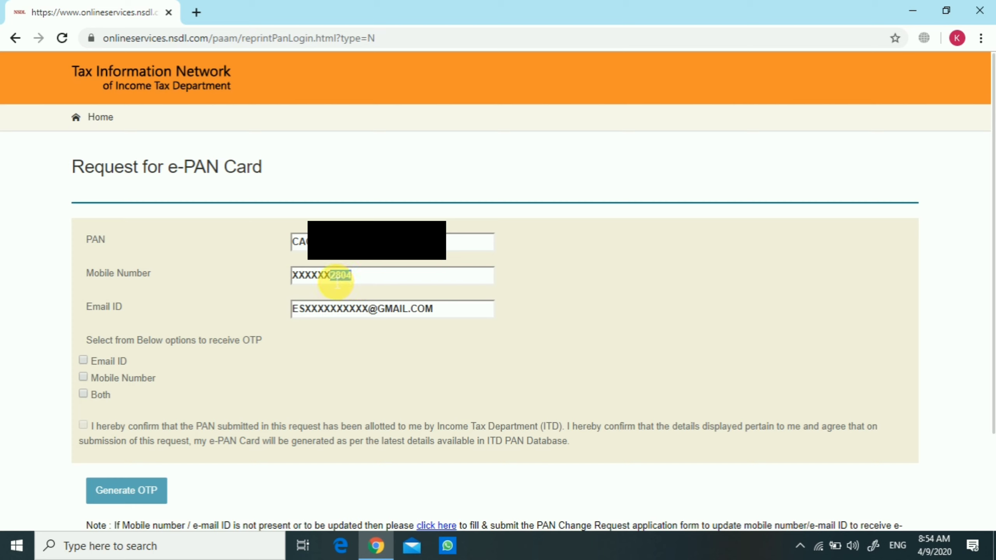
{"action": "left_click", "coordinate": [293, 307]}
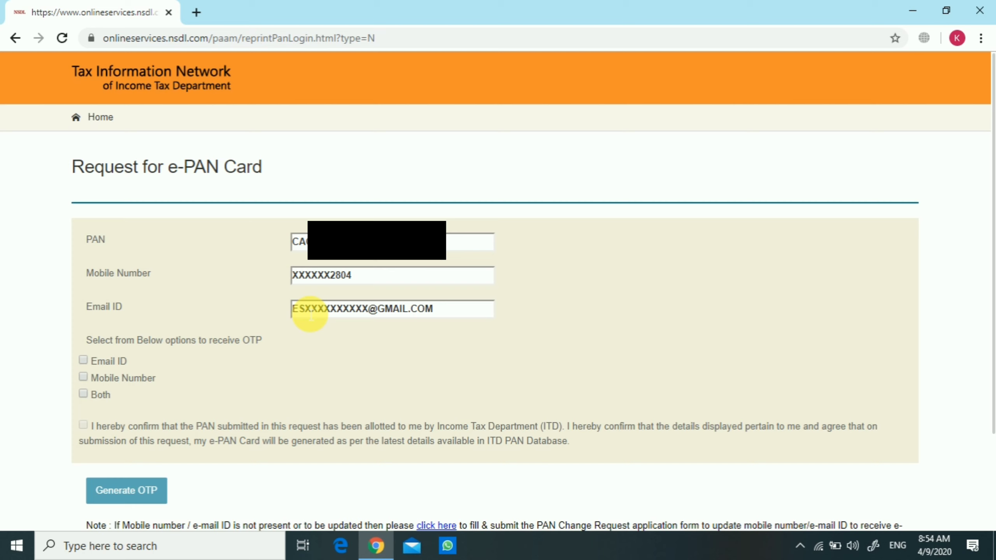
{"action": "left_click_drag", "start_coordinate": [304, 311], "coordinate": [293, 316]}
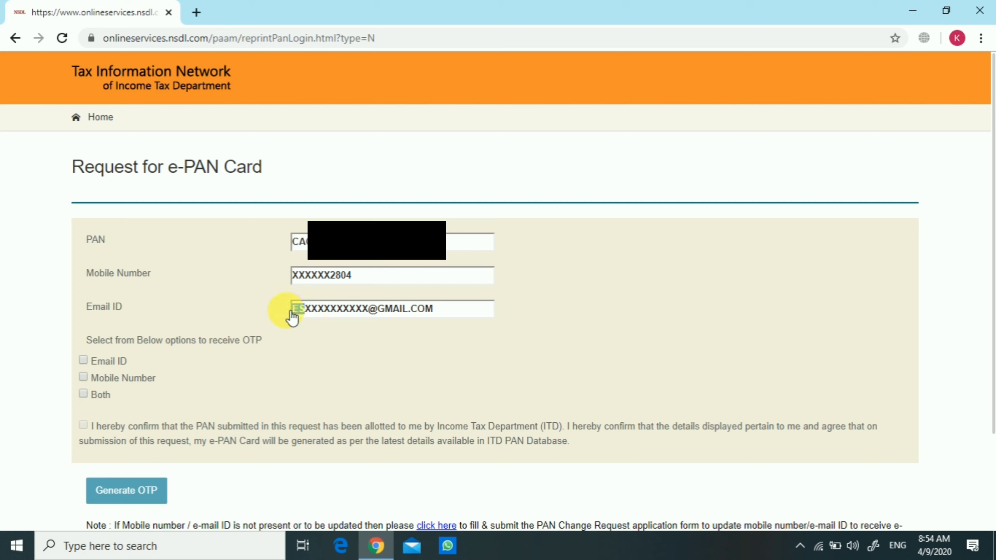
{"action": "left_click", "coordinate": [260, 310]}
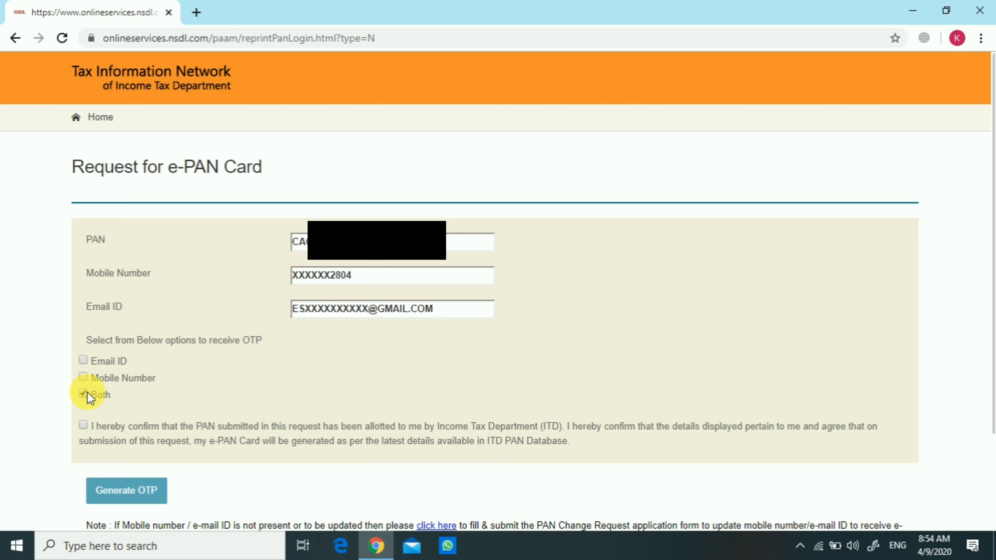
{"action": "left_click", "coordinate": [98, 396]}
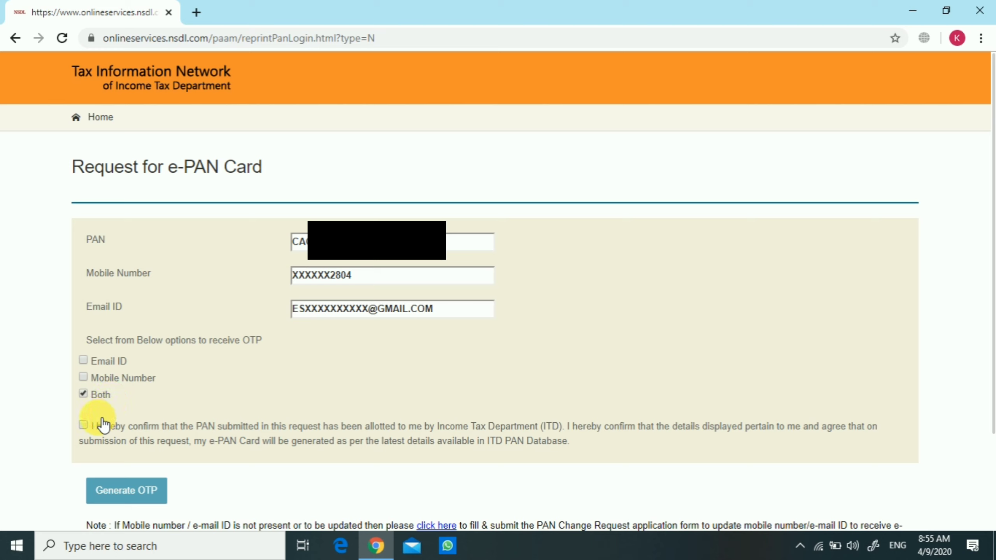
{"action": "left_click", "coordinate": [83, 425]}
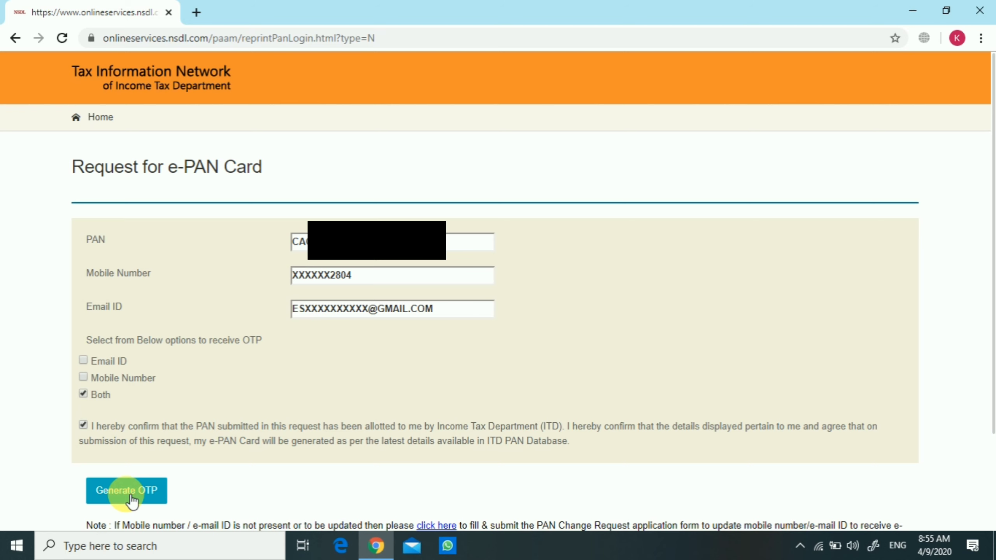
Generate the OTP, enter the received one-time password and validate it.
{"action": "left_click", "coordinate": [132, 498]}
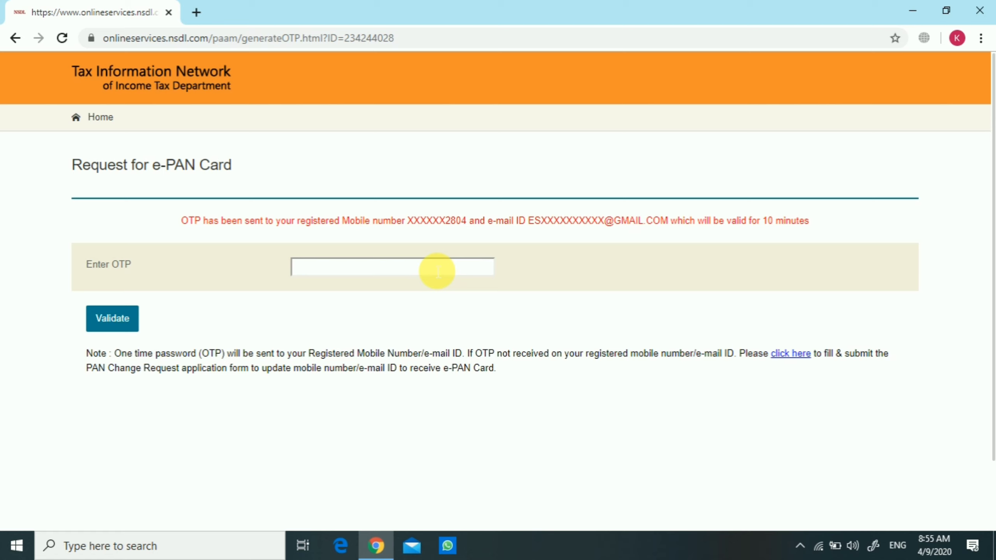
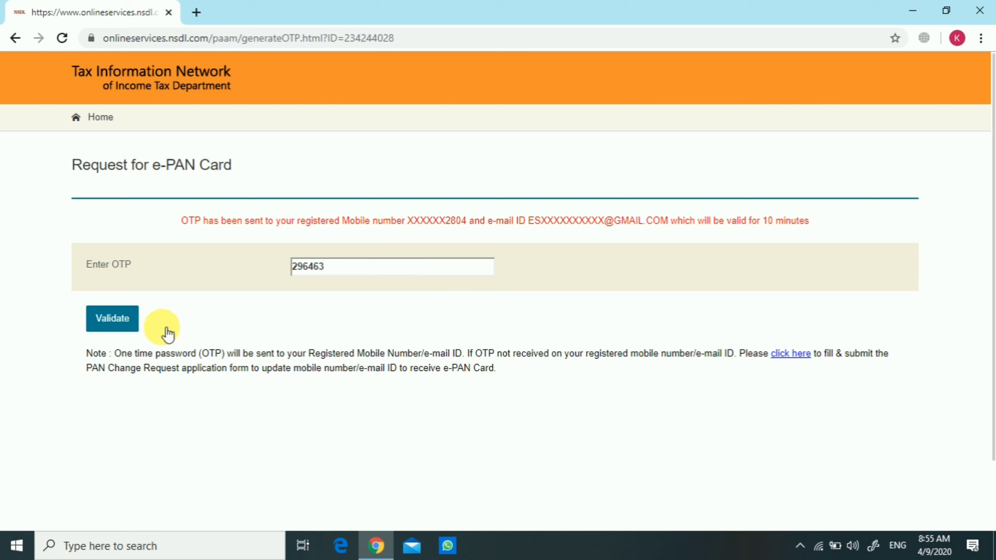
{"action": "left_click", "coordinate": [130, 325]}
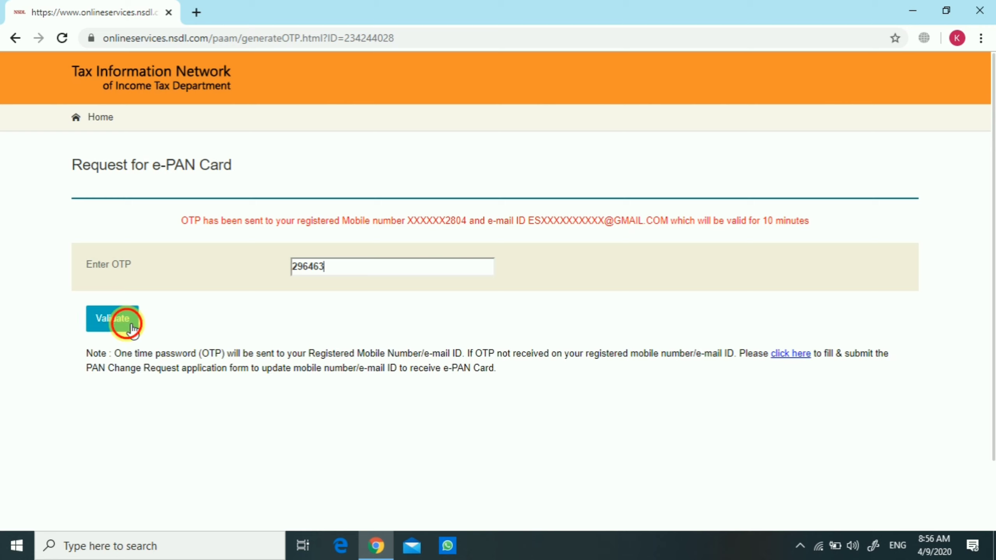